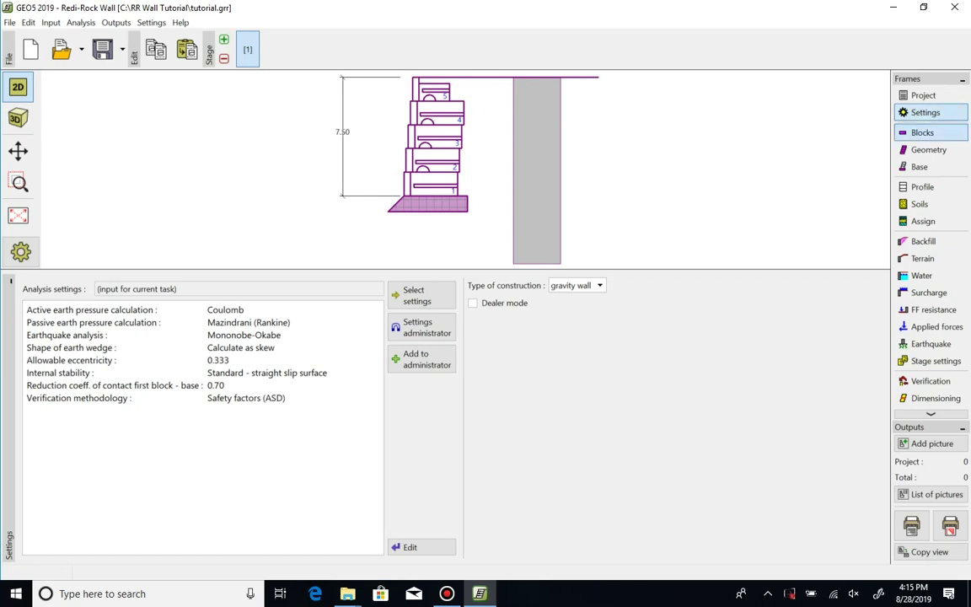
- Review the block catalogue and the unit weight, shear strength and friction properties of Block 28
left_click(929, 132)
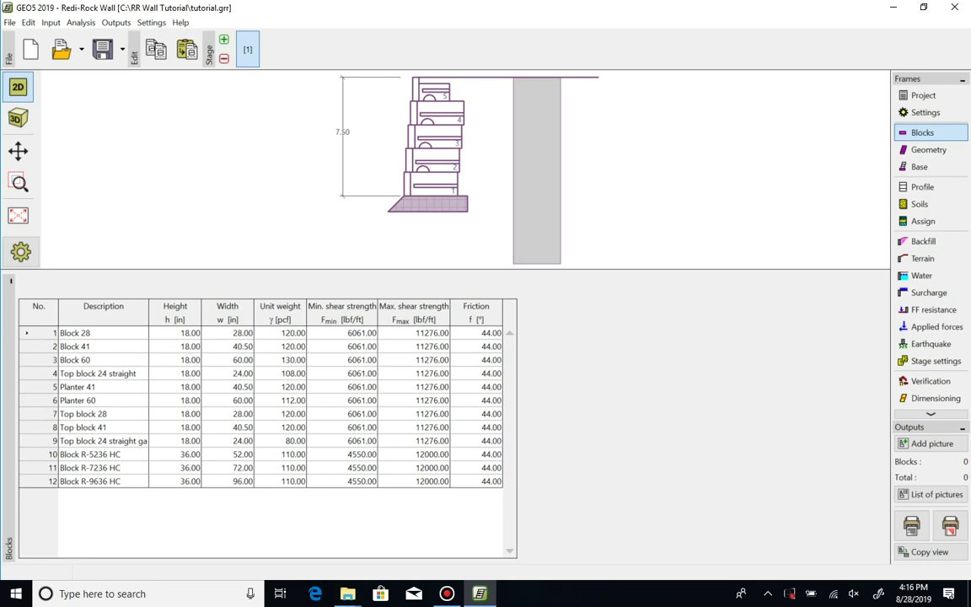
left_click(103, 332)
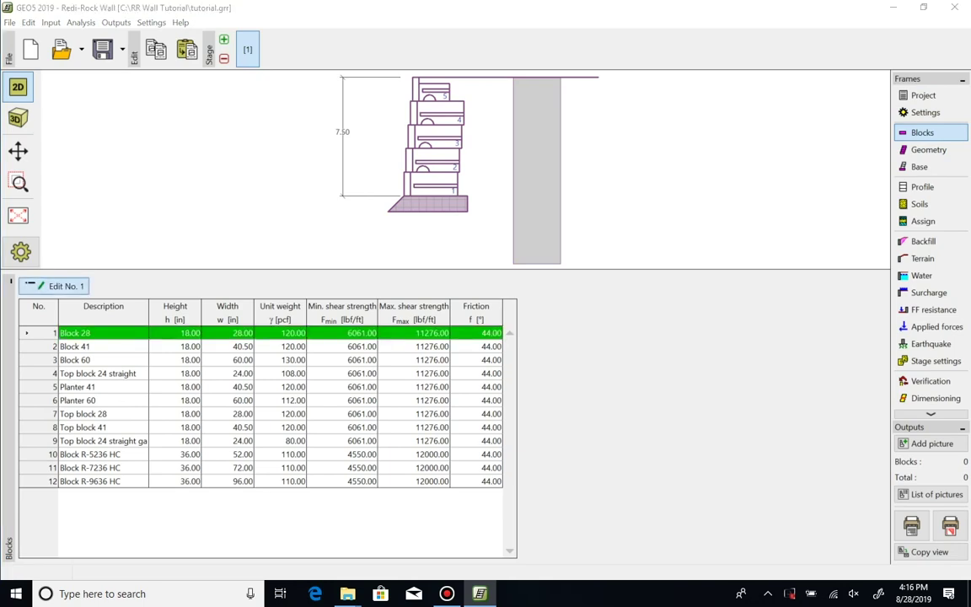
left_click(54, 285)
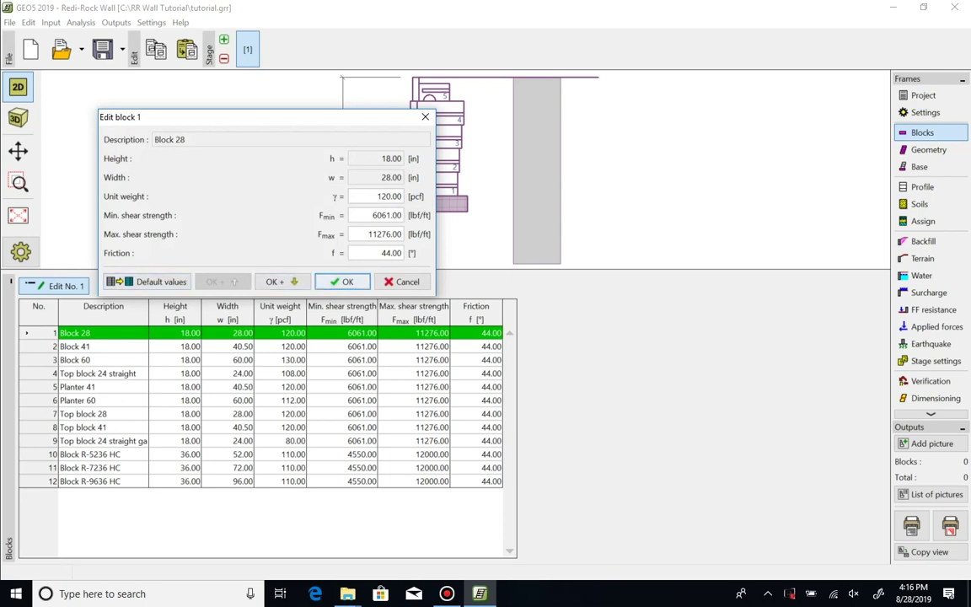
key("Return")
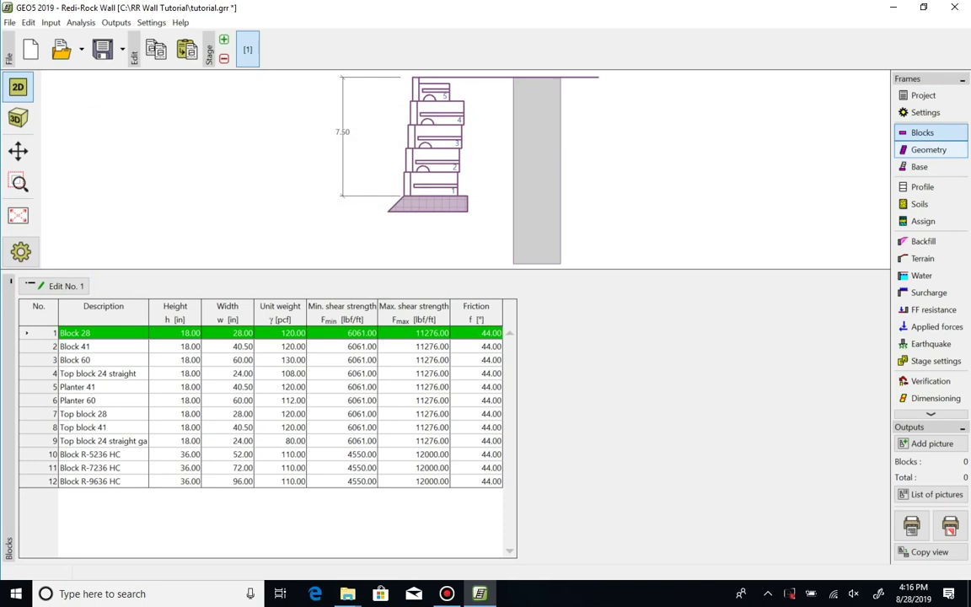
- Examine the top block types available for the wall geometry, keeping Top block 28
left_click(928, 149)
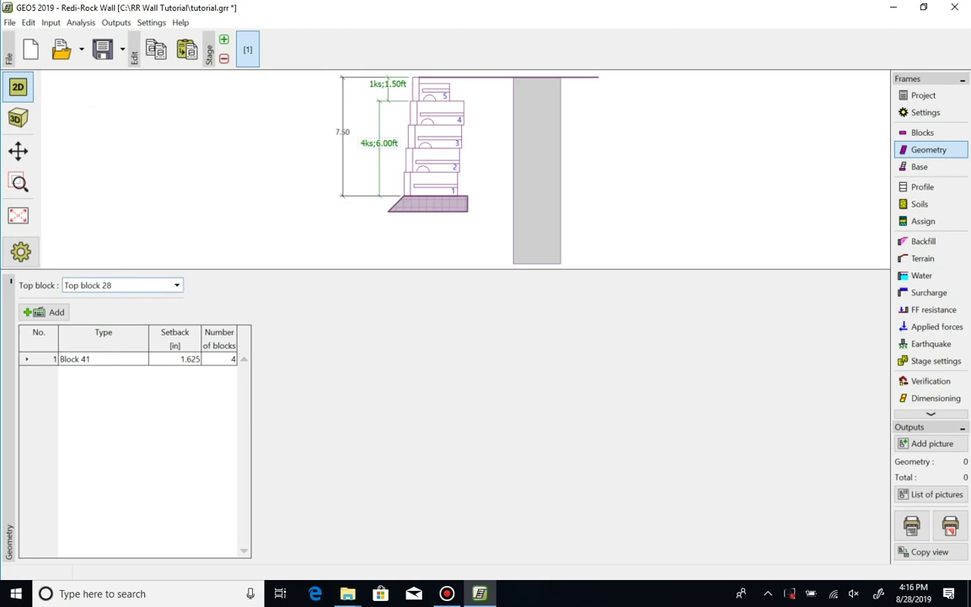
left_click(122, 284)
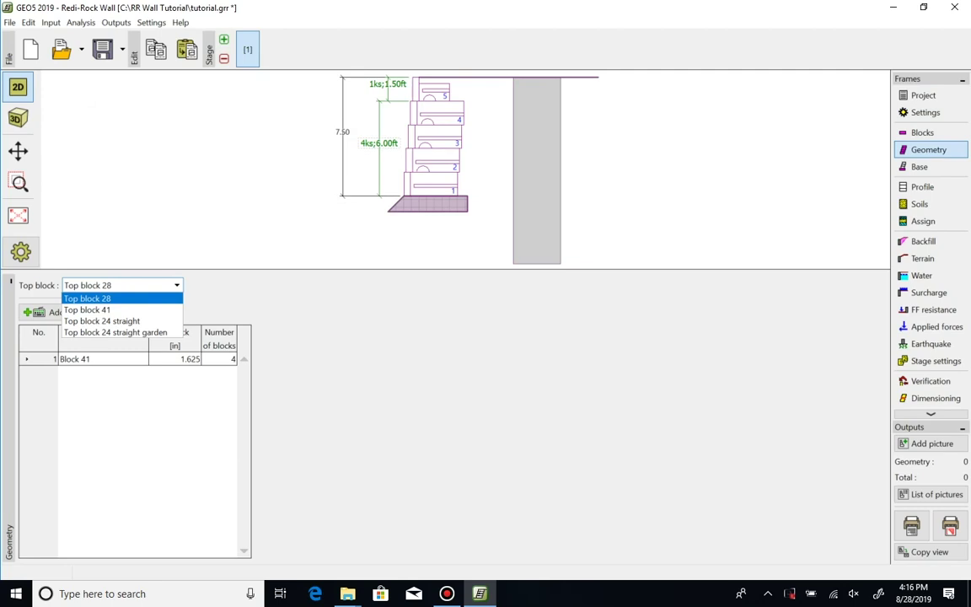
key("Escape")
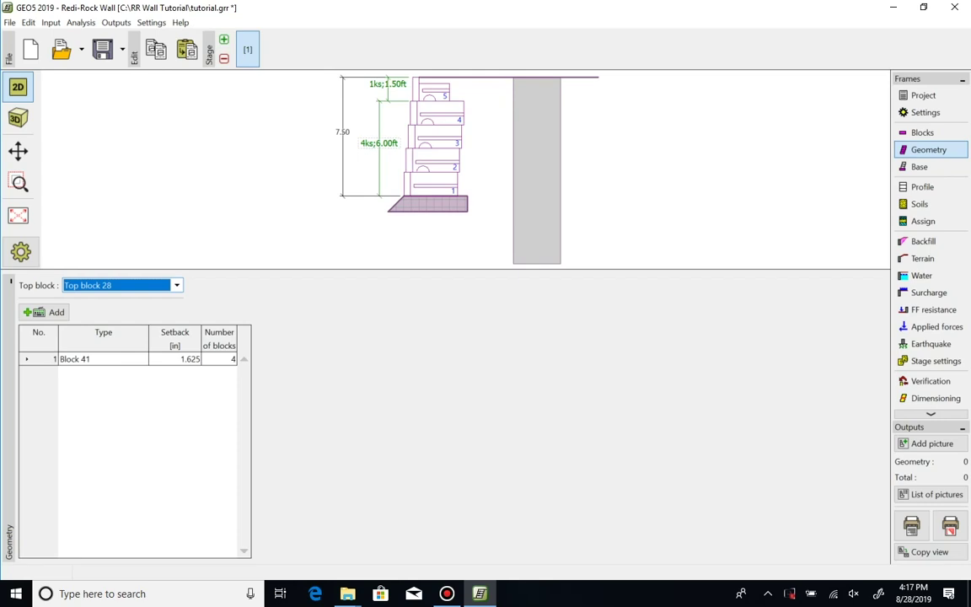
- Set the count of the Block 41 group to 3, keeping its setback at 1.625 in
left_click(102, 359)
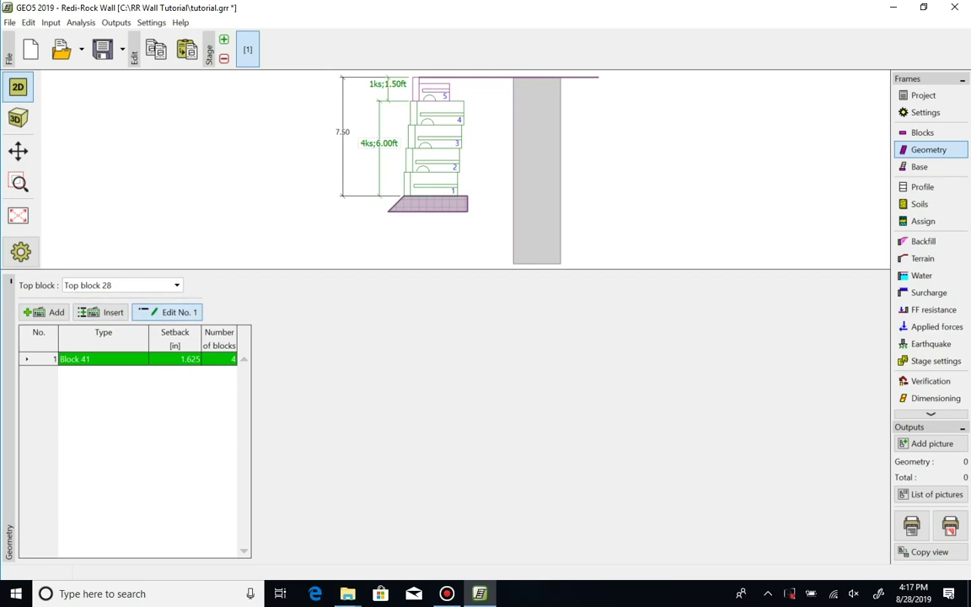
left_click(168, 312)
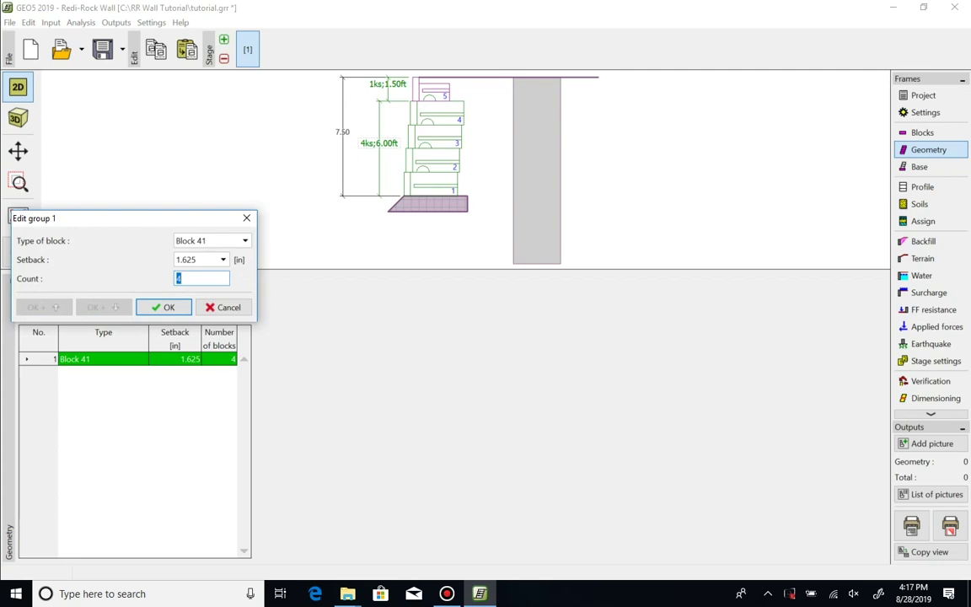
type("3")
left_click(222, 260)
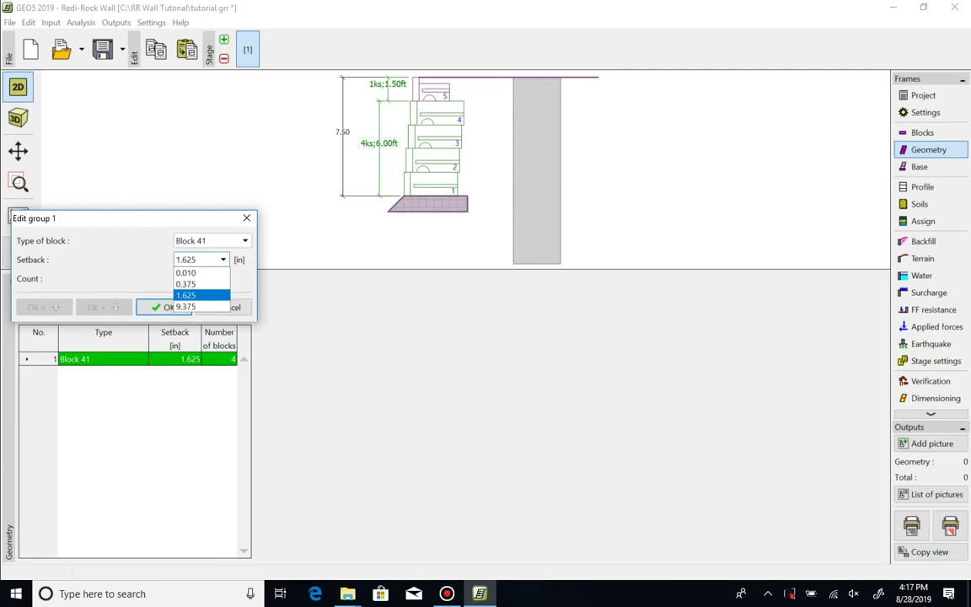
left_click(183, 256)
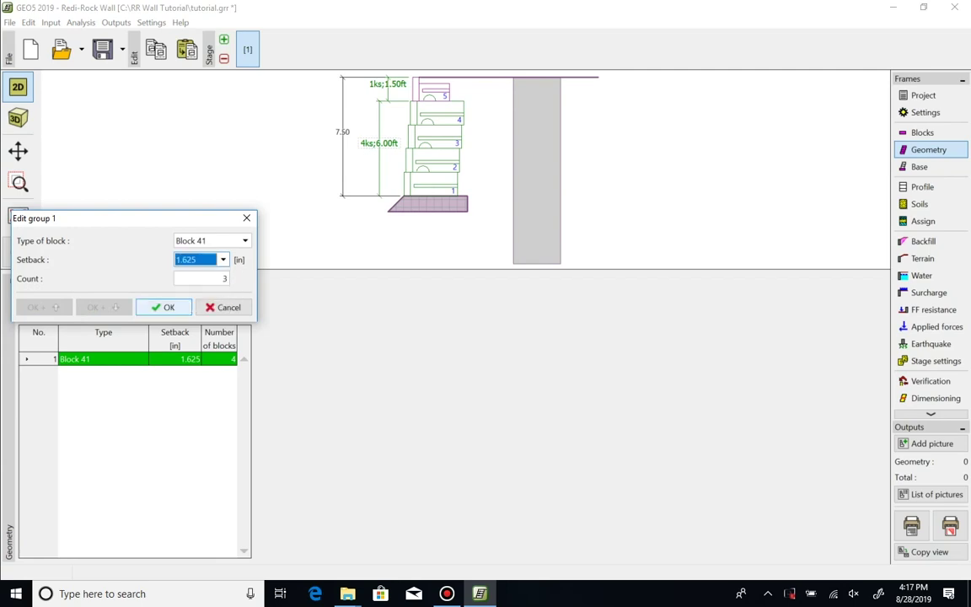
left_click(164, 308)
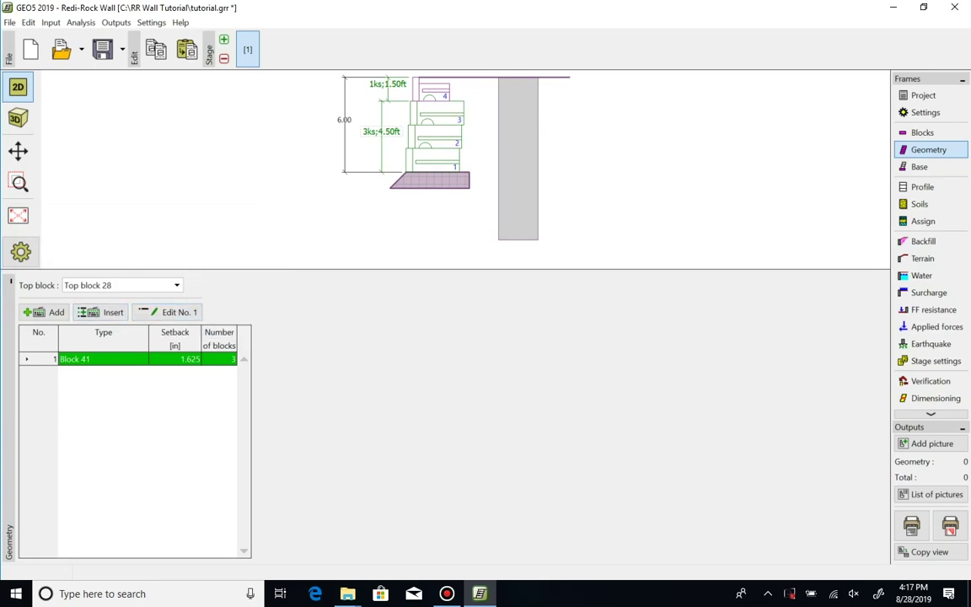
- Add a new group of one Block 28 with a 1.625 in setback above the Block 41 group
left_click(44, 312)
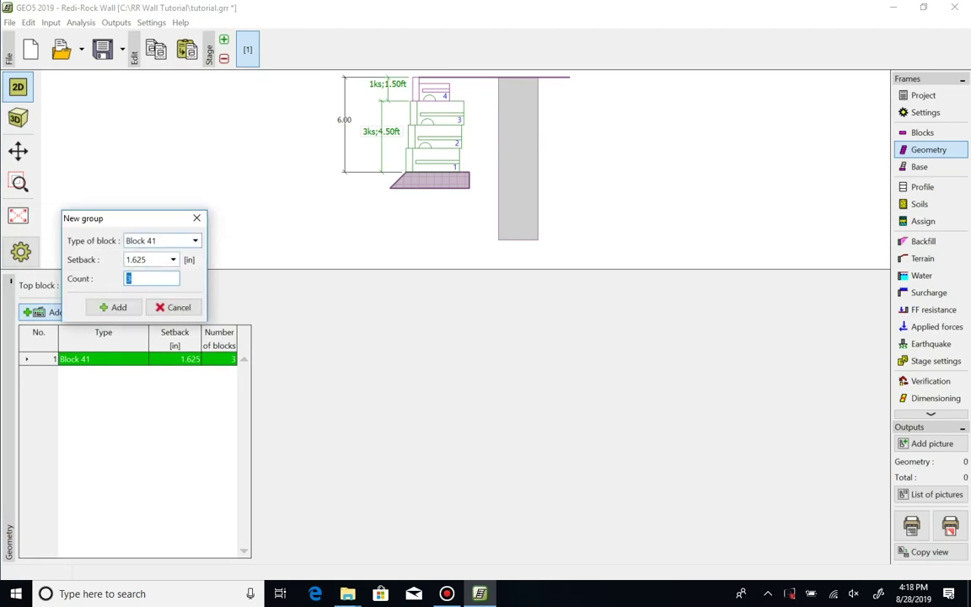
left_click(161, 240)
left_click(141, 254)
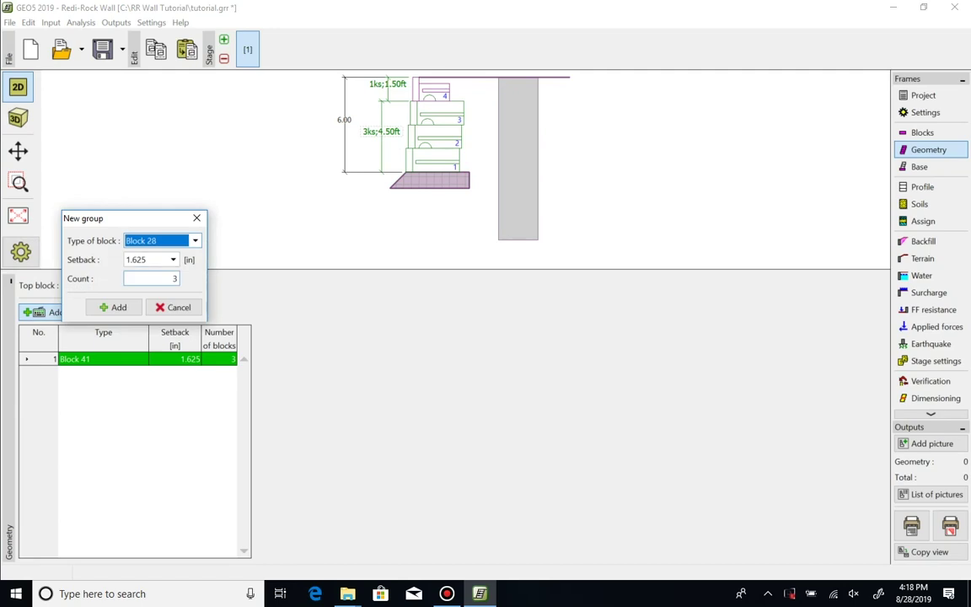
key("Tab")
type("1")
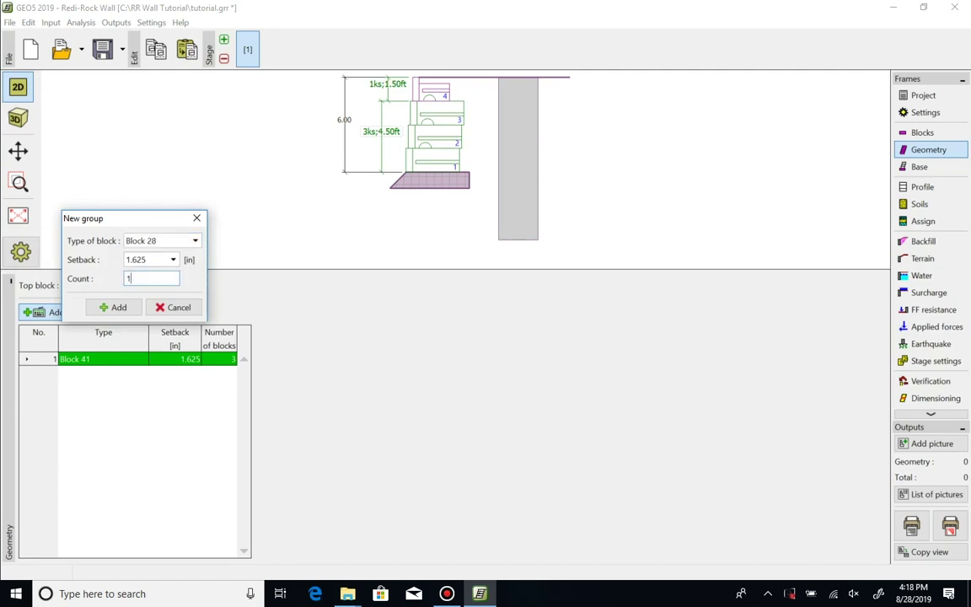
key("Return")
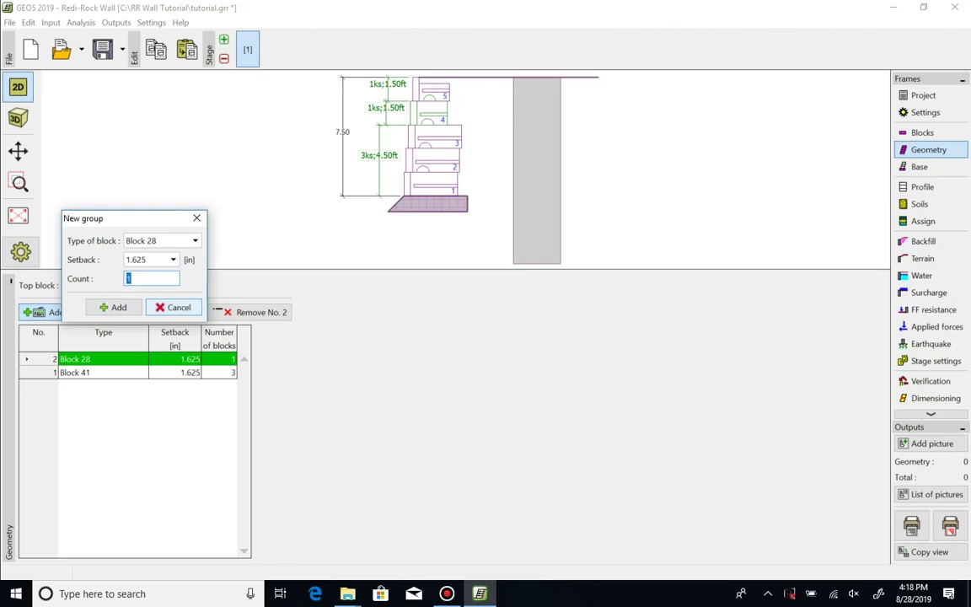
key("Escape")
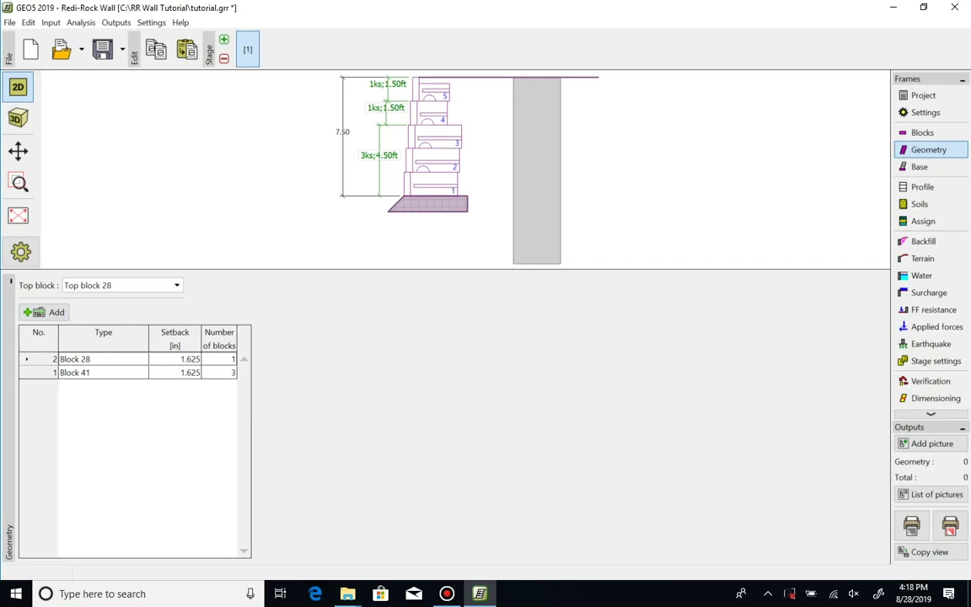
- Insert a group of one Block 60 with a 1.625 in setback beneath the Block 41 group
left_click(126, 371)
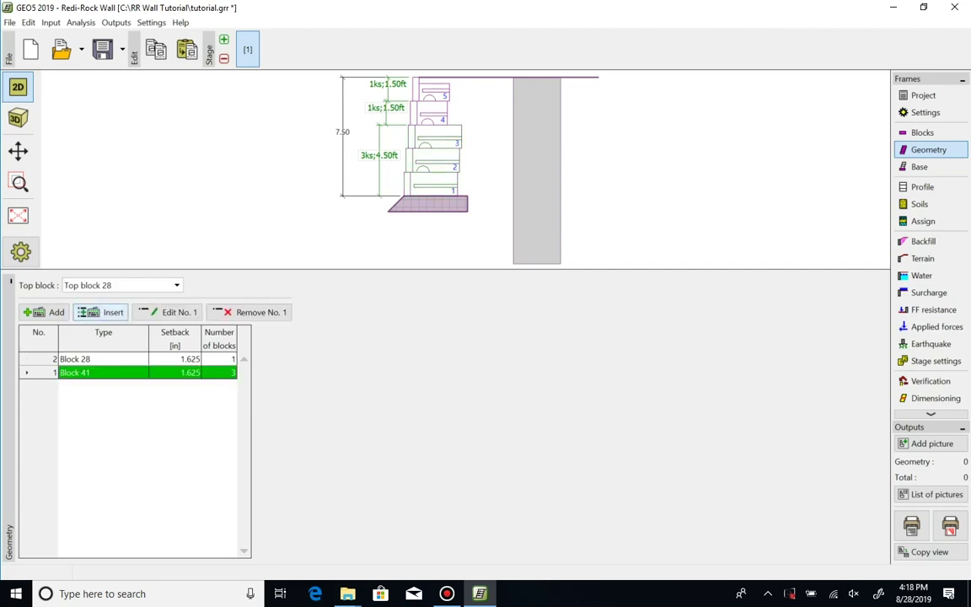
left_click(102, 312)
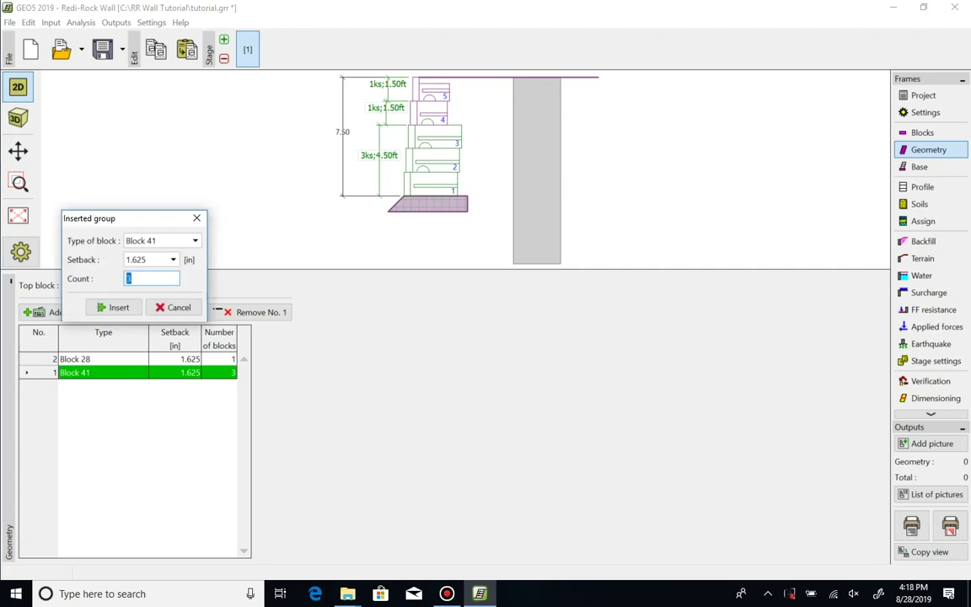
left_click(162, 240)
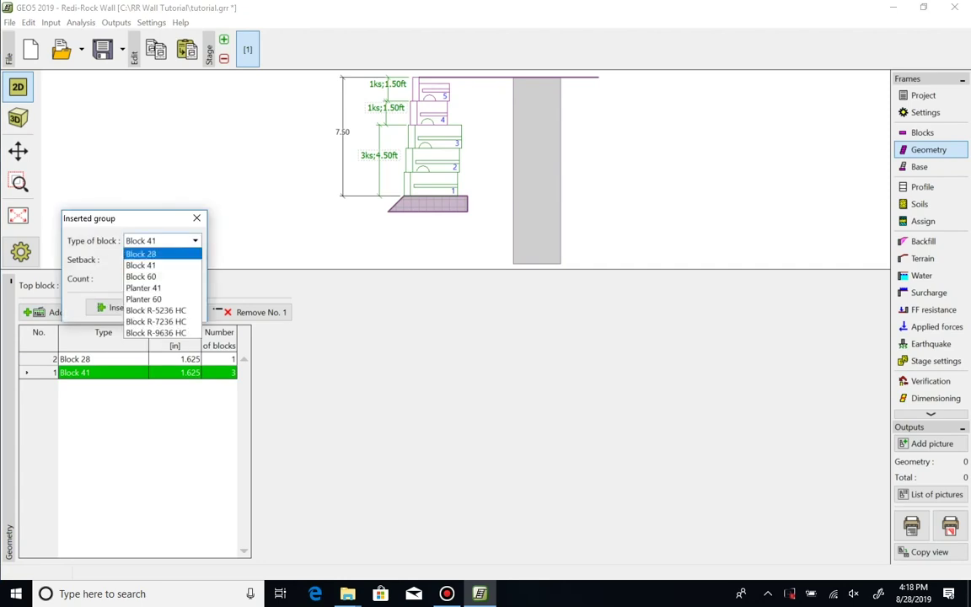
left_click(151, 275)
left_click(150, 278)
double_click(129, 278)
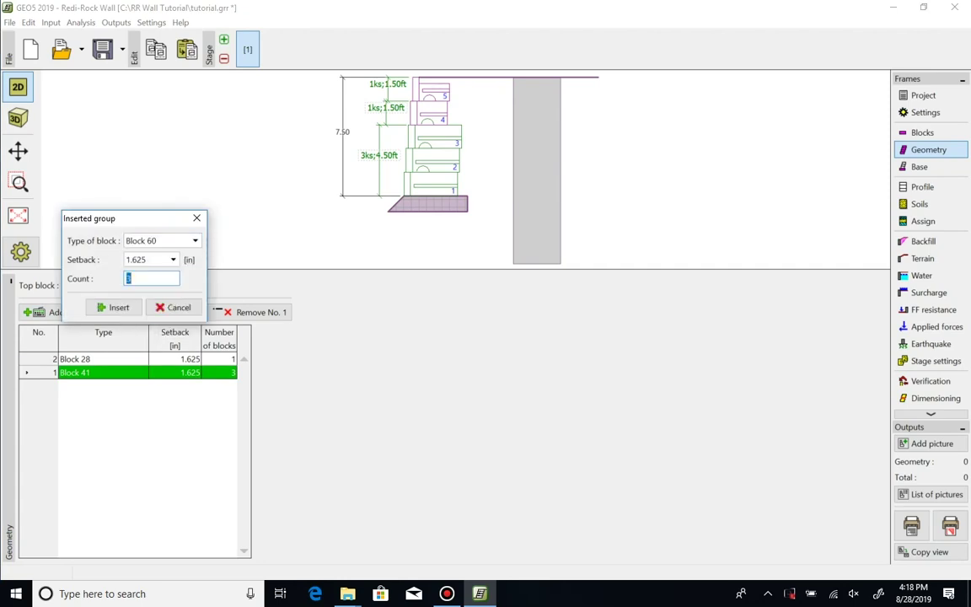
type("1")
key("Return")
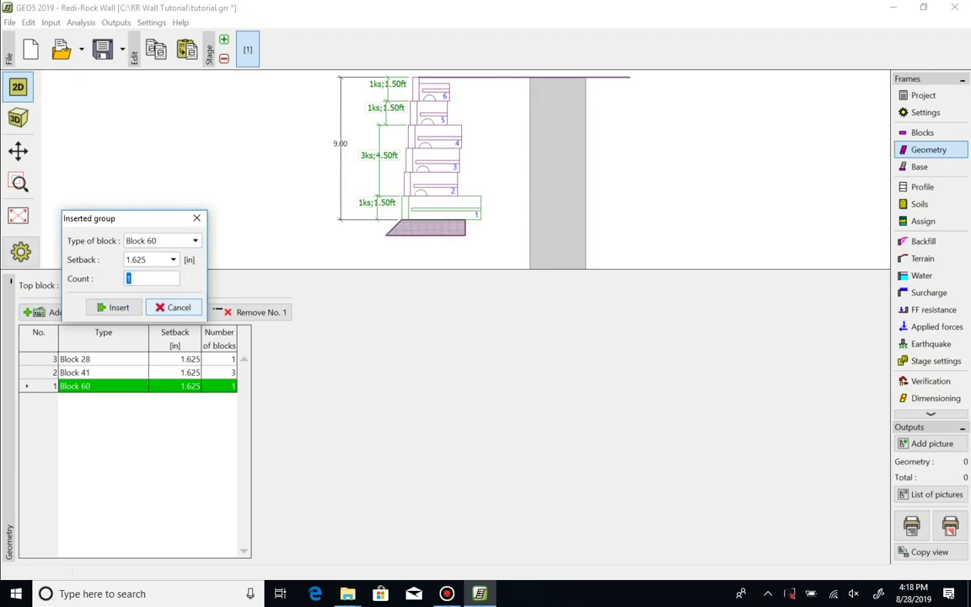
left_click(173, 306)
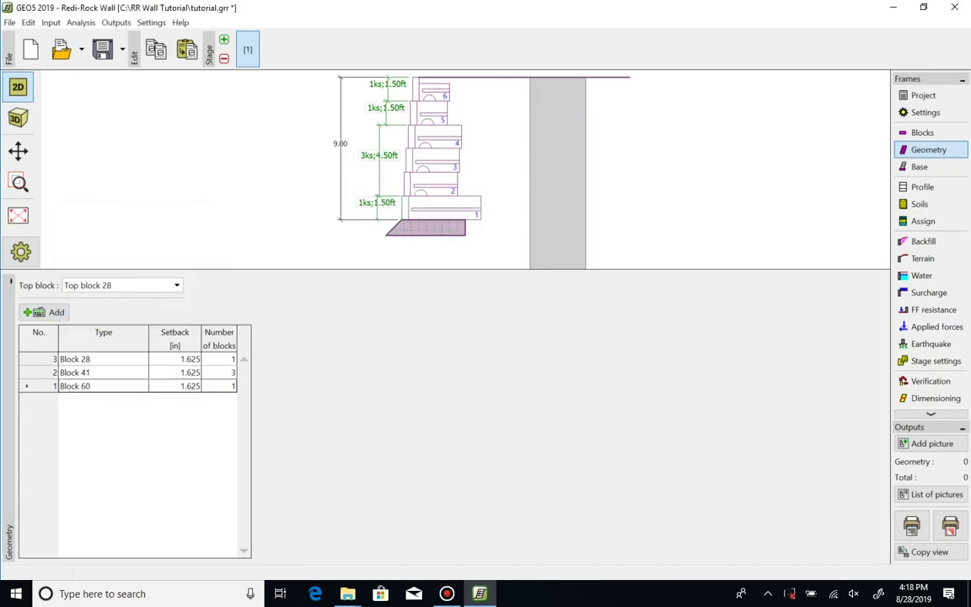